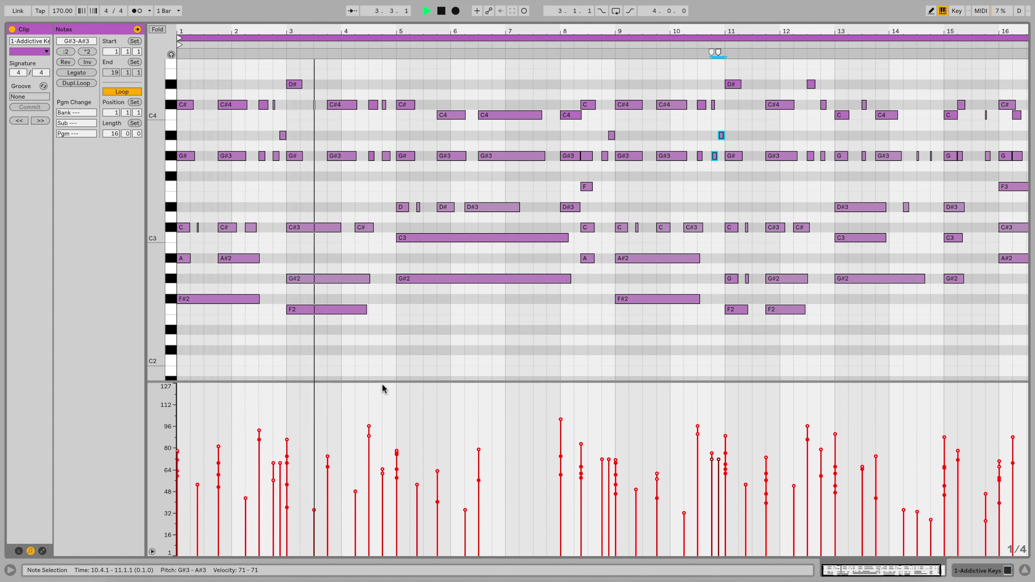
Audition the piano part in the Addictive Keys clip
key("space")
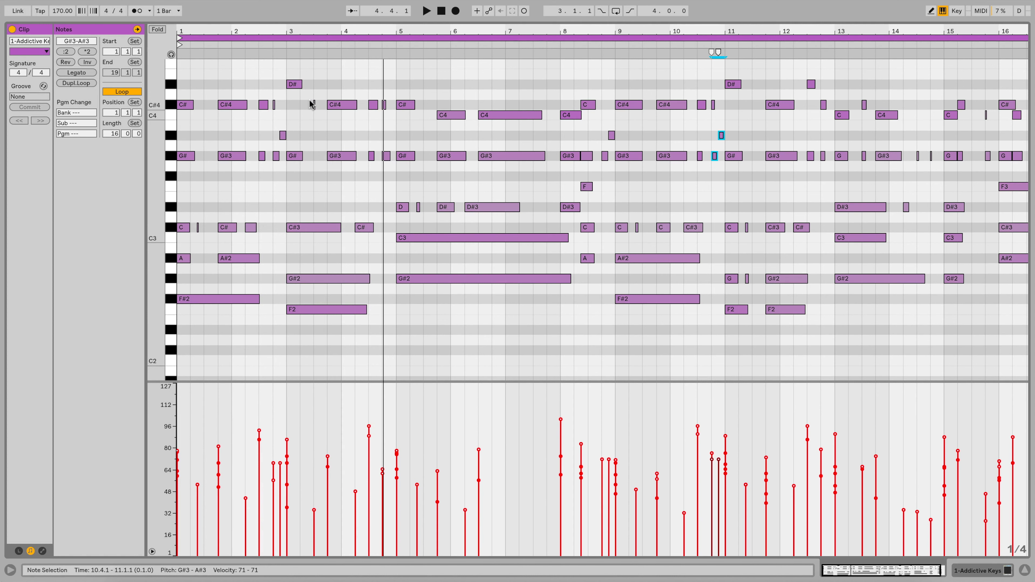
left_click_drag(315, 105, 321, 108)
key("space")
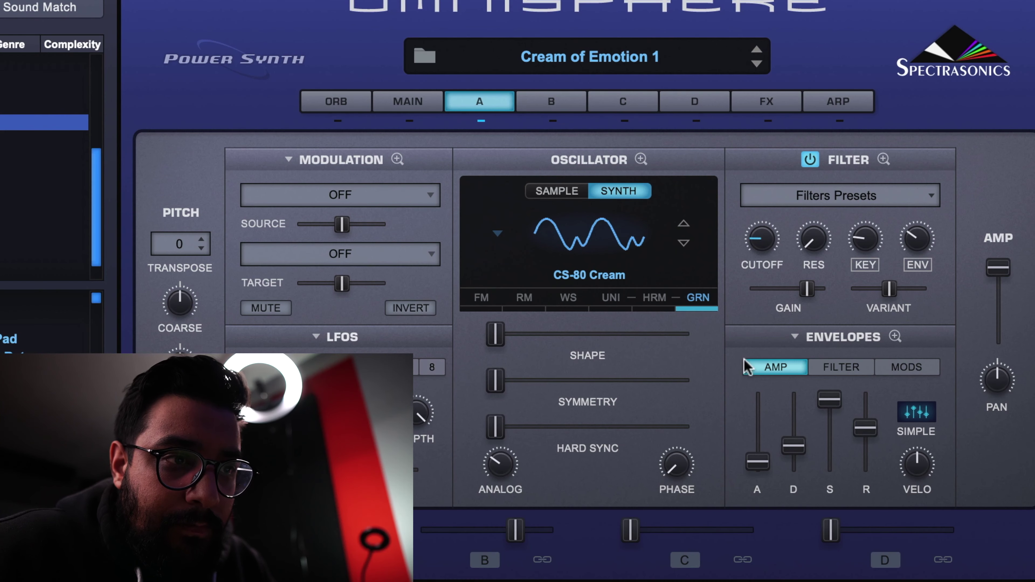
Adjust the filter cutoff on layer A of the Cream of Emotion 1 patch
left_click_drag(759, 245, 672, 213)
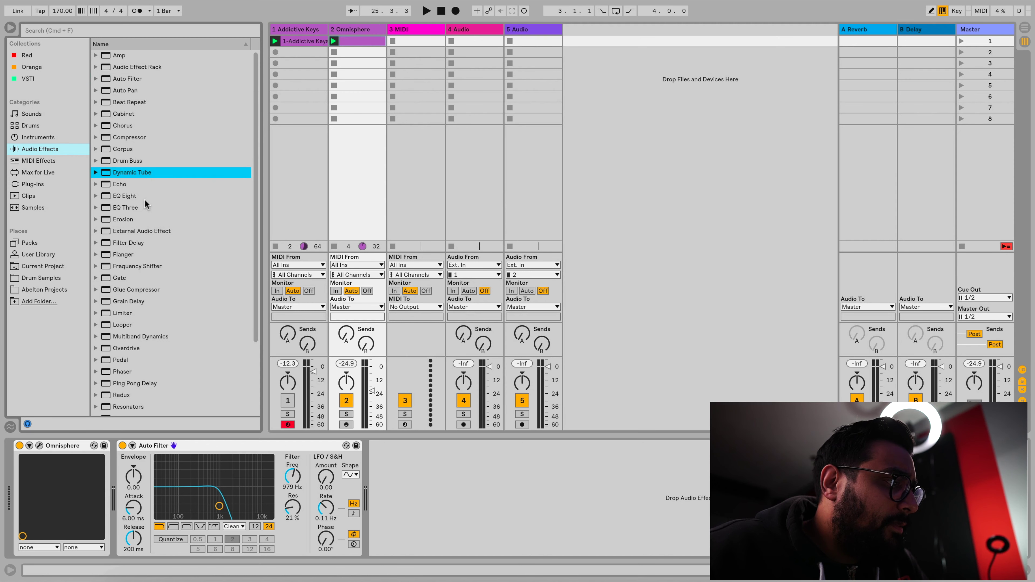
Look through the audio effects and plug-in vendors, collapse Spectrasonics and expand the Native Instruments plug-ins
scroll(146, 204, "down", 4)
left_click(136, 163)
left_click(141, 116)
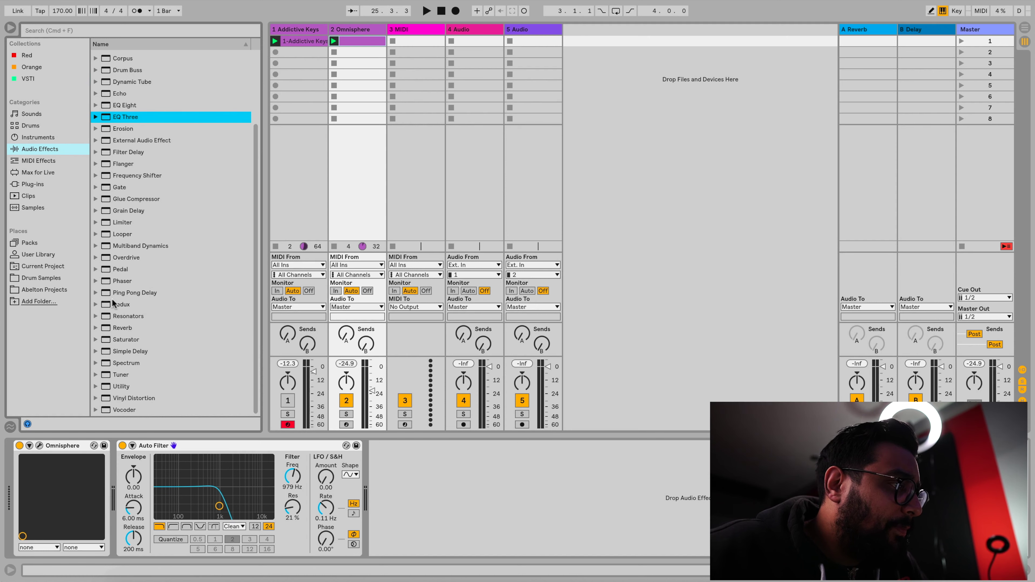
left_click(26, 185)
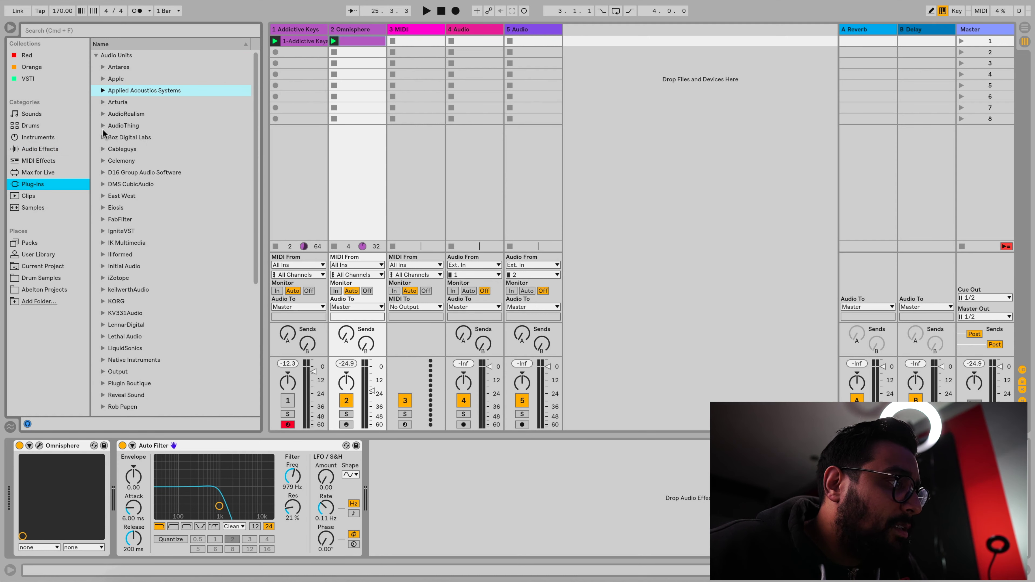
scroll(130, 173, "down", 4)
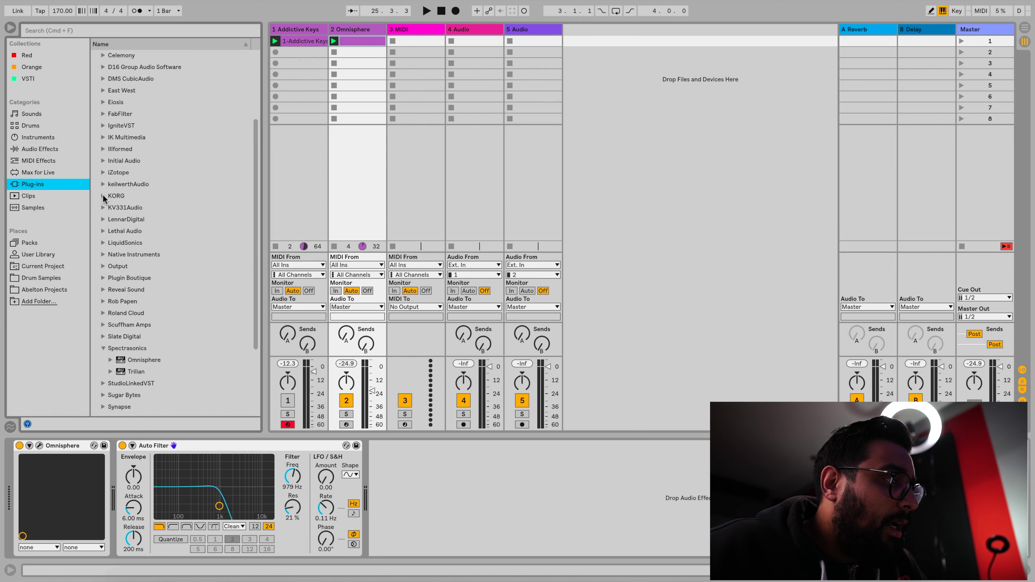
left_click(103, 349)
scroll(138, 231, "up", 1)
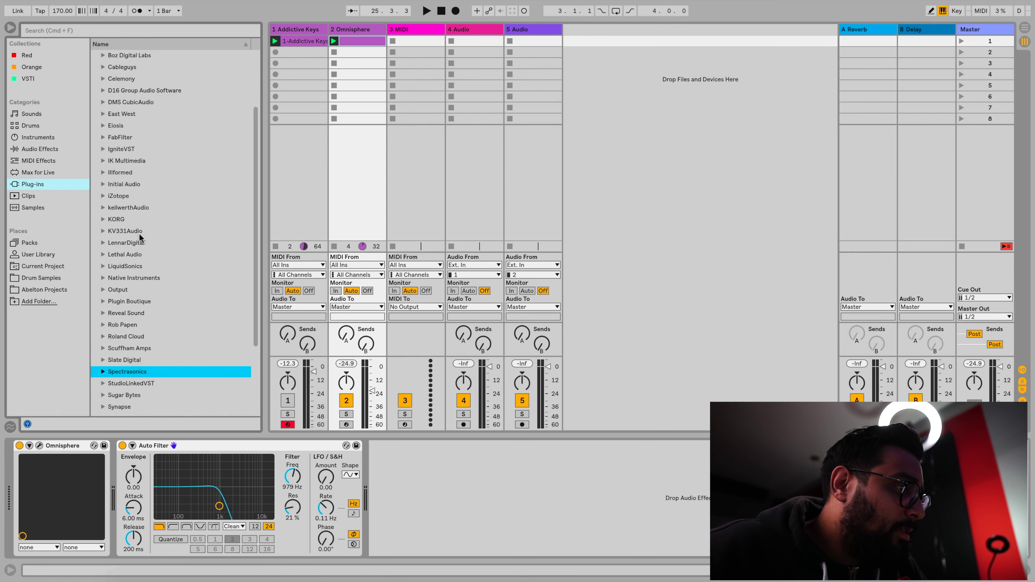
left_click(134, 277)
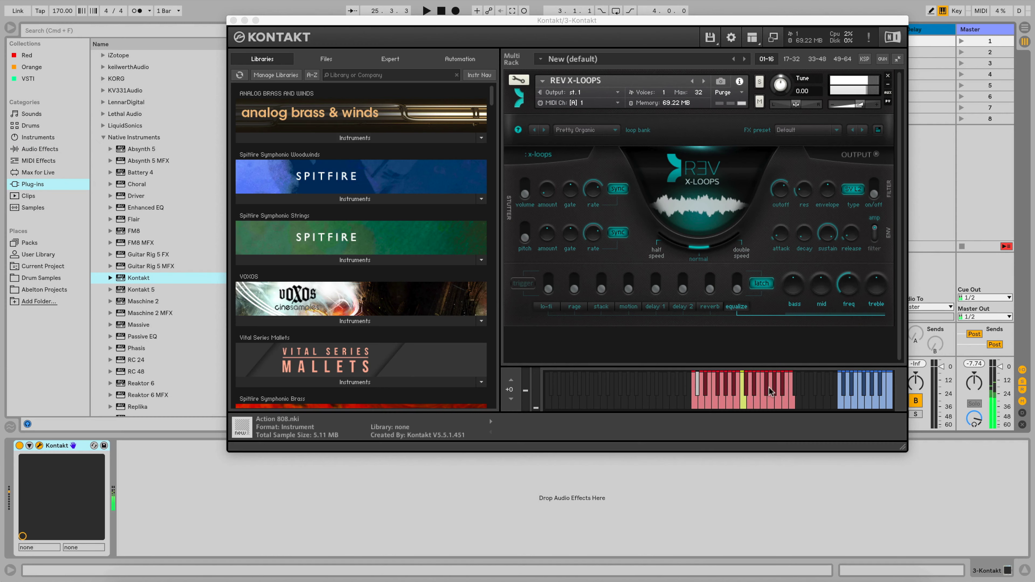
Audition loops from the REV X-Loops instrument on Kontakt's keyboard
left_click(766, 387)
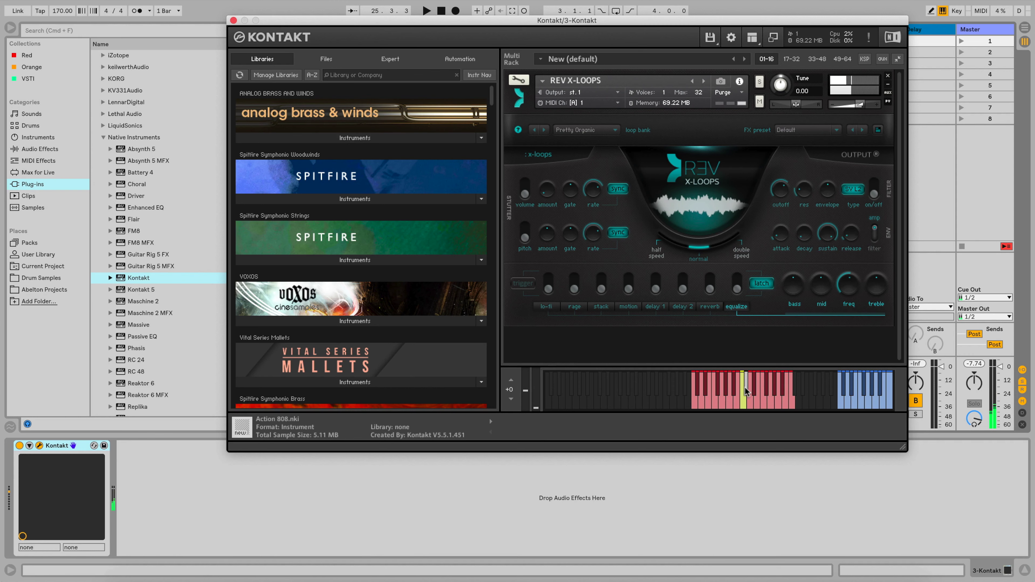
key("space")
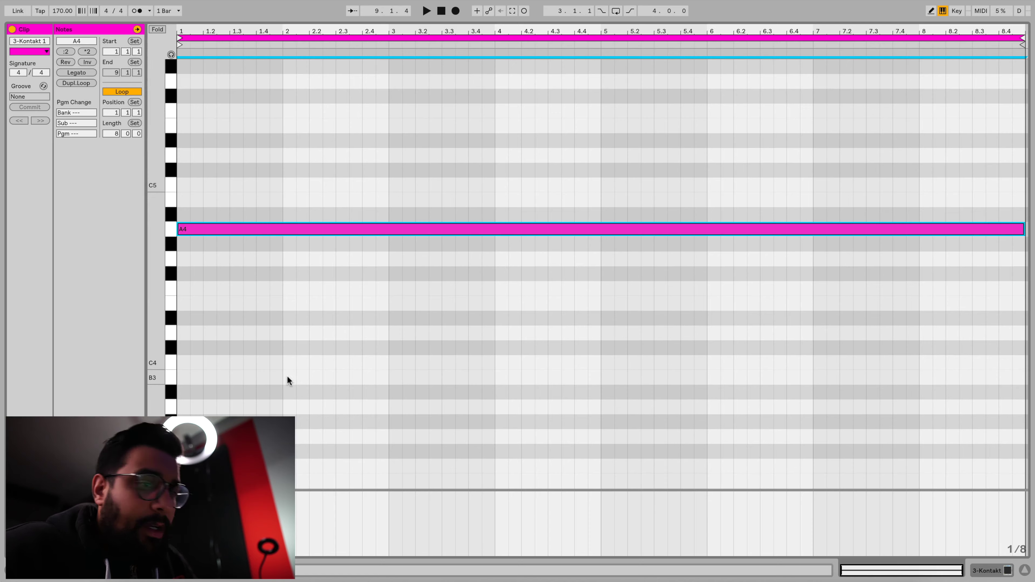
Play the recorded Kontakt loop with the other tracks and raise the Kontakt track's volume slightly
scroll(287, 380, "down", 3)
scroll(288, 380, "up", 5)
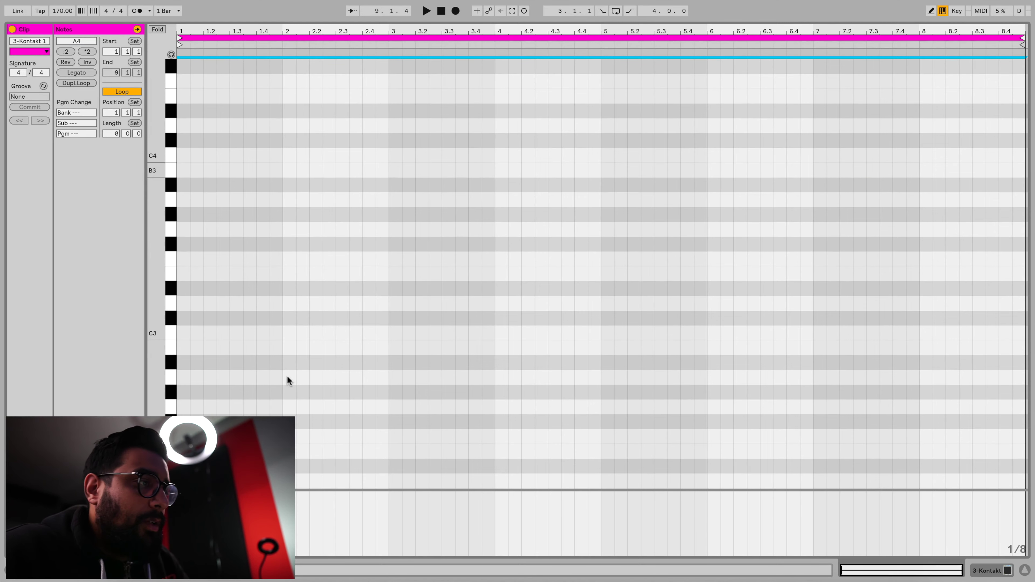
key("space")
left_click(996, 573)
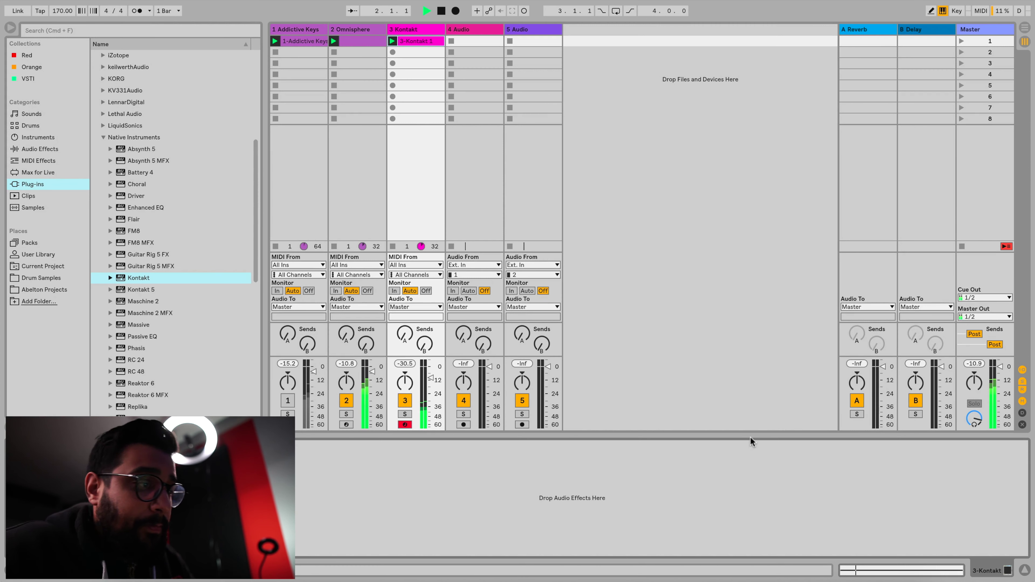
left_click(431, 373)
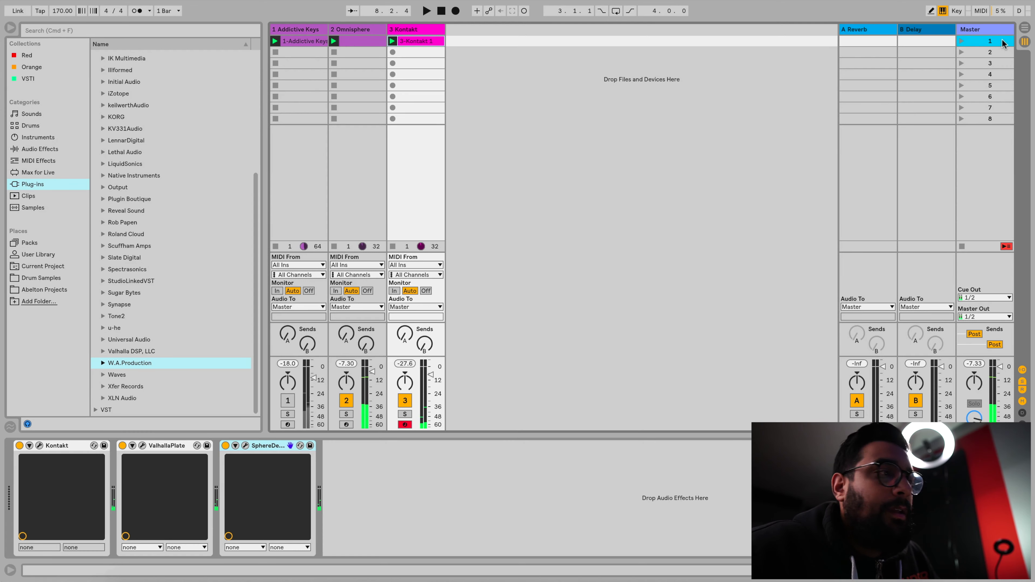
Copy scene 1's three clips to bar 1 of the Arrangement and return playback to the arrangement
left_click_drag(989, 41, 915, 42)
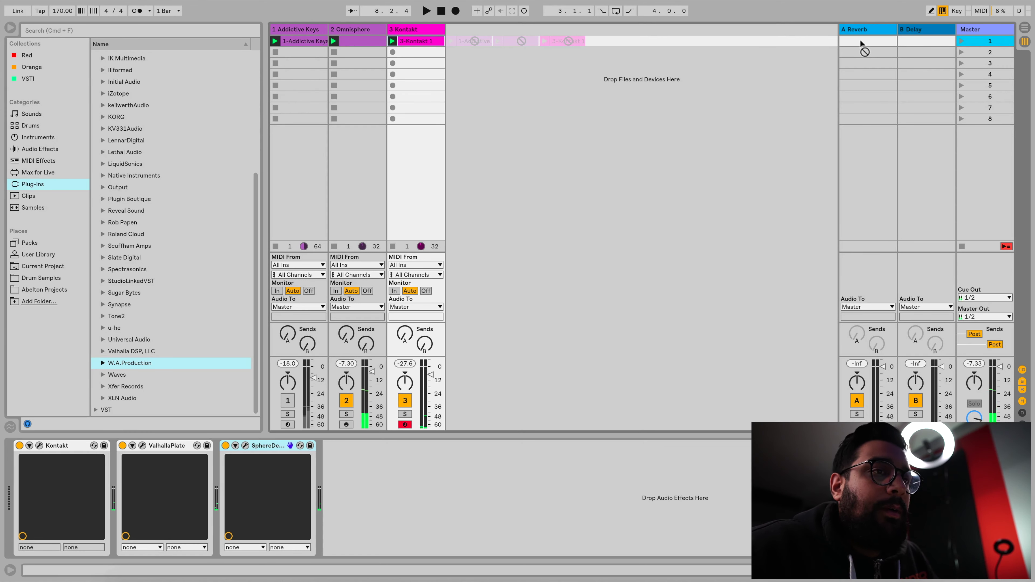
key("Tab")
mouse_move(812, 43)
left_mouse_down()
mouse_move(517, 121)
mouse_move(358, 115)
mouse_move(324, 87)
mouse_move(271, 89)
left_mouse_up()
left_click(453, 141)
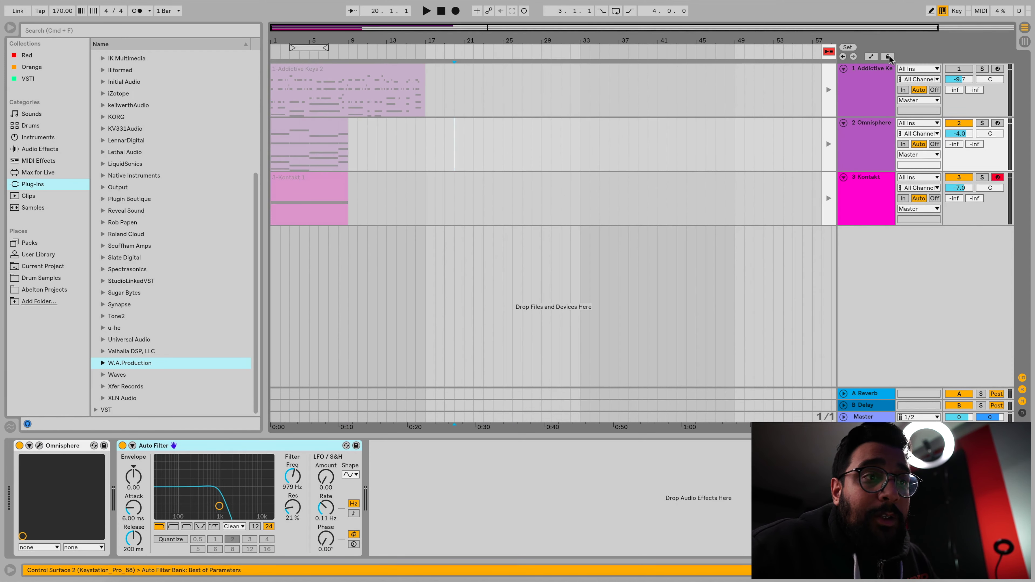
left_click(829, 51)
Duplicate the Omnisphere and Kontakt clips once each and extend the loop to cover 16 bars from bar 1
left_click(293, 142)
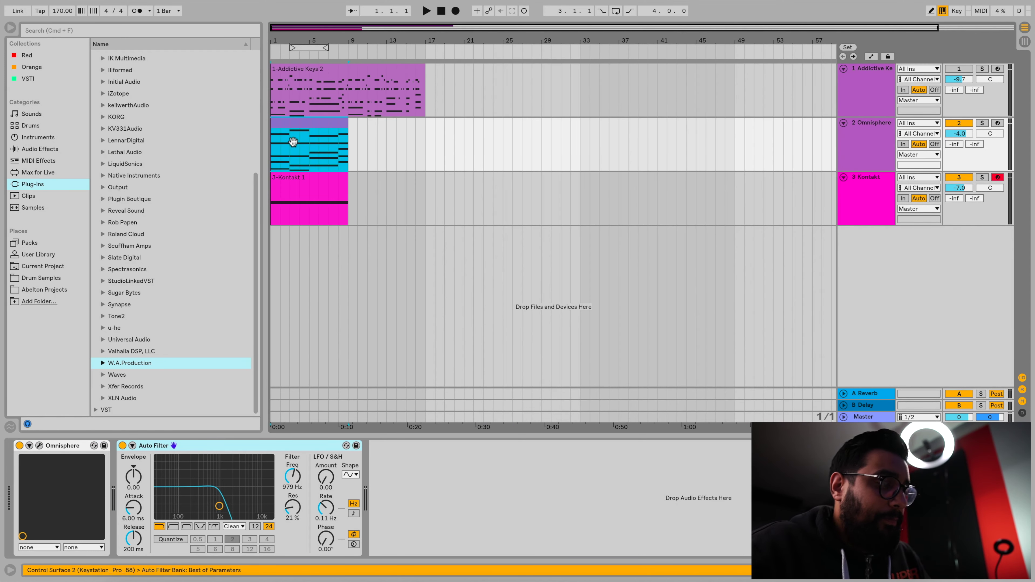
key("super+d")
left_click(300, 177)
key("super+d")
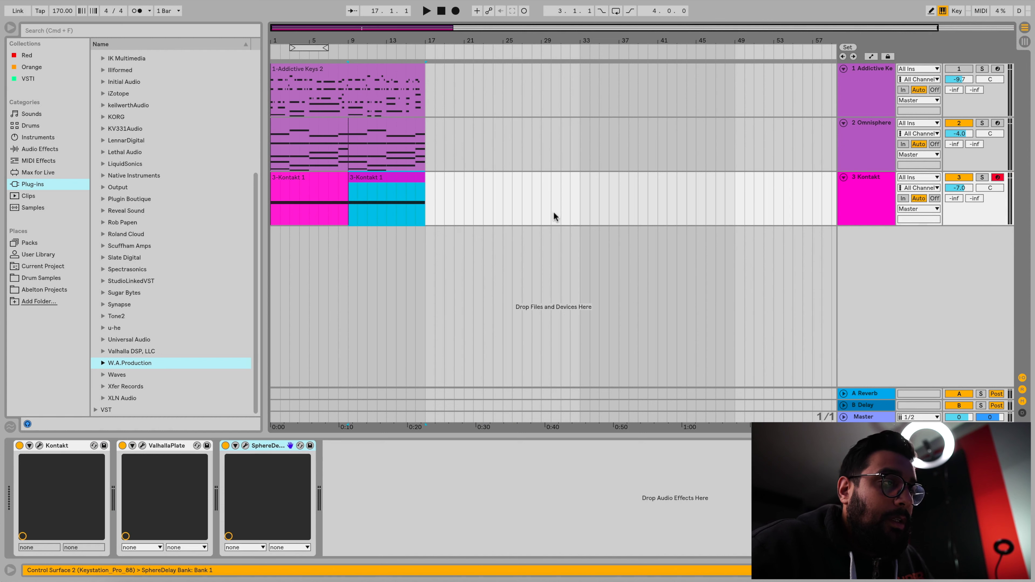
left_click_drag(304, 47, 425, 48)
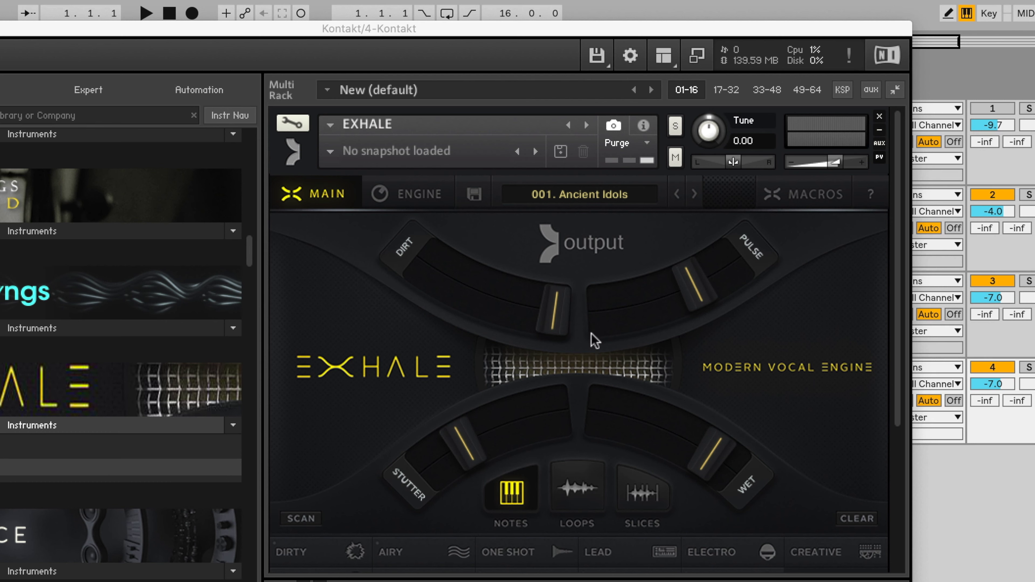
Try Exhale's Slices mode and switch the instrument to Loops
scroll(557, 406, "down", 1)
scroll(559, 420, "down", 3)
scroll(100, 245, "up", 10)
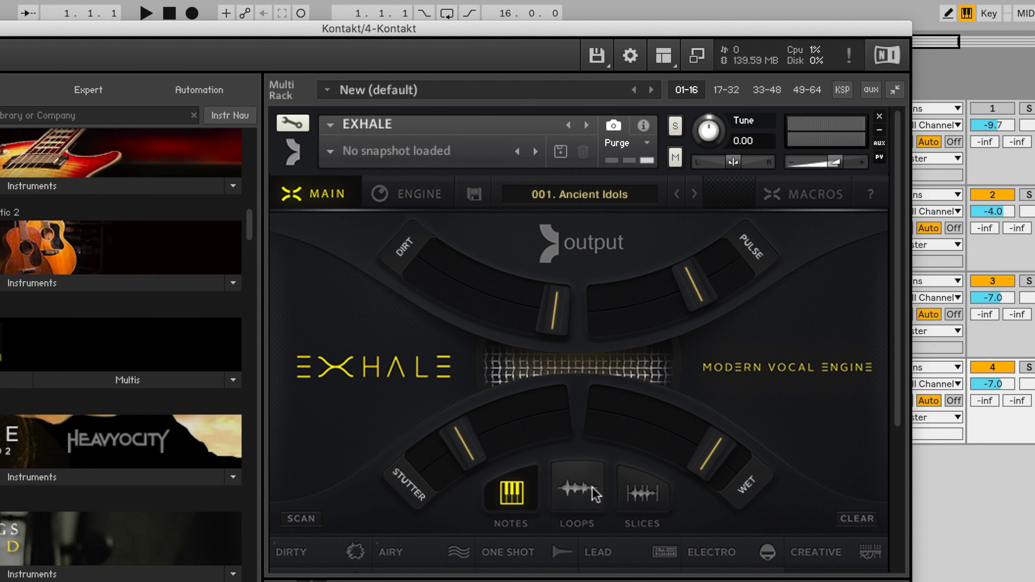
left_click(642, 494)
left_click(612, 447)
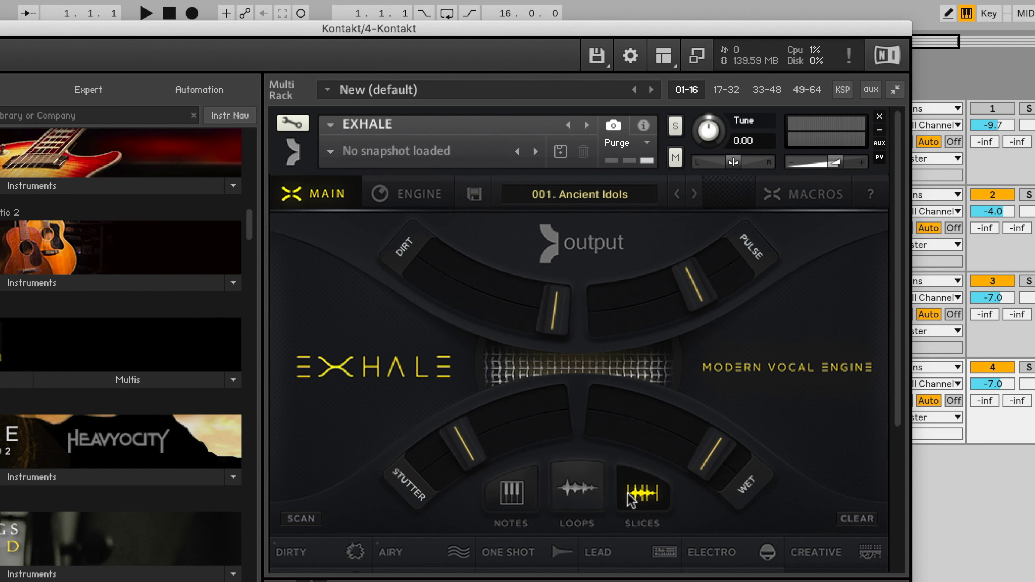
scroll(577, 446, "down", 5)
left_click(585, 425)
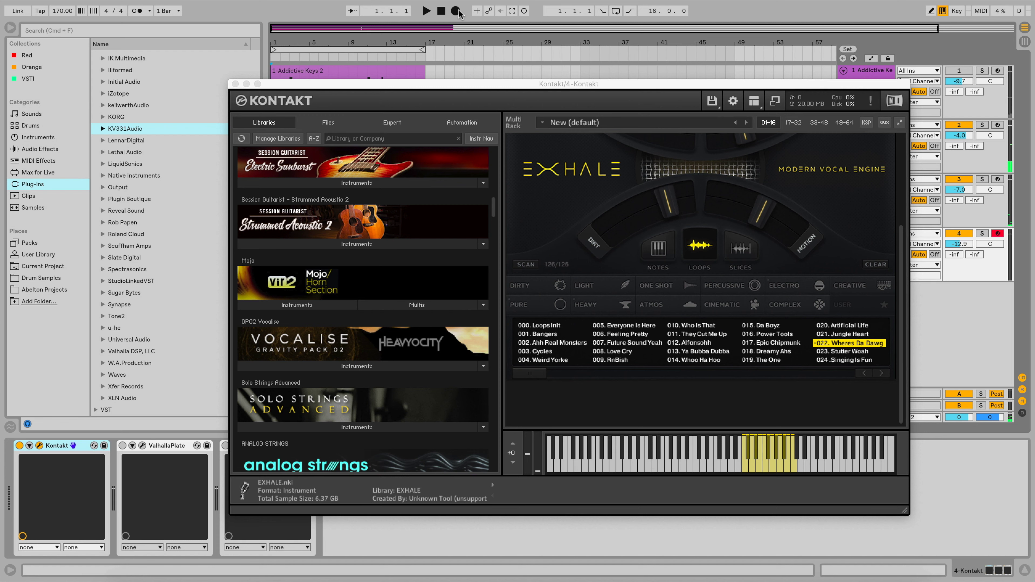
Start recording the Exhale vocal loop on the 4 Kontakt track and move the Kontakt window aside
left_click(457, 11)
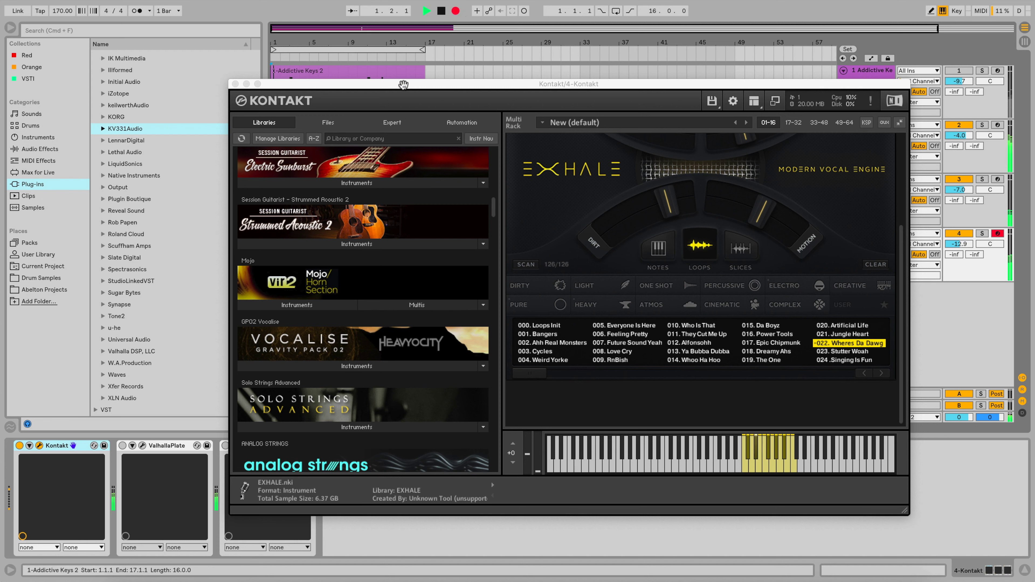
left_click_drag(404, 84, 532, 135)
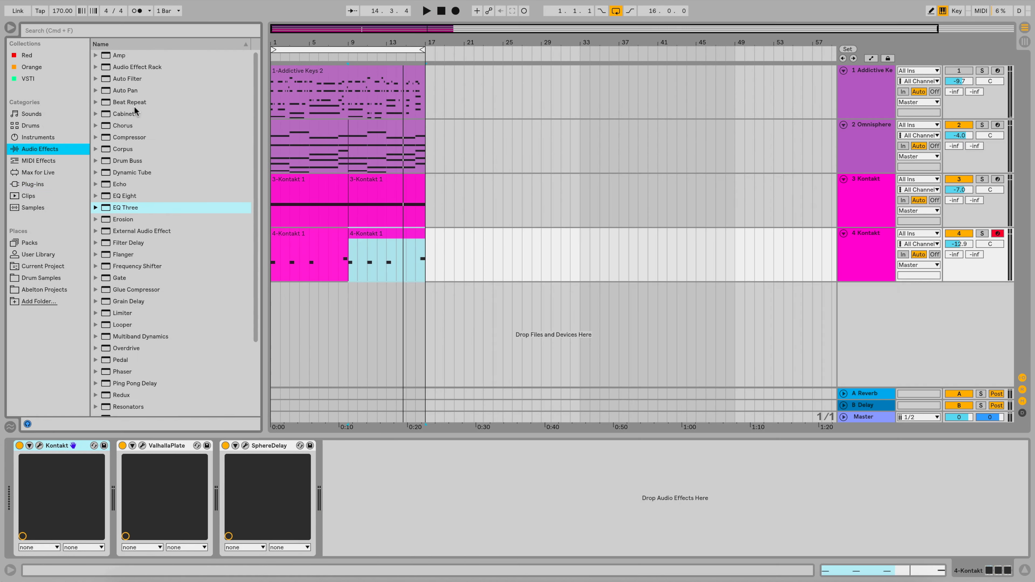
Add an Auto Filter to the 4 Kontakt track, lower its low-pass cutoff to about 2.70 kHz with 23% resonance, and play it back
left_click_drag(124, 83, 324, 241)
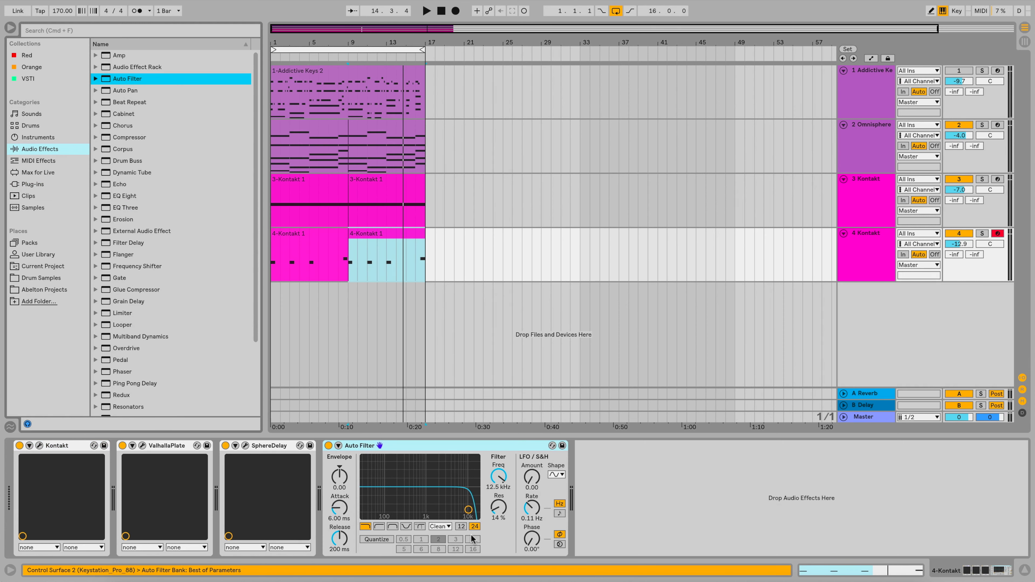
left_click_drag(467, 513, 447, 505)
key("space")
key("space")
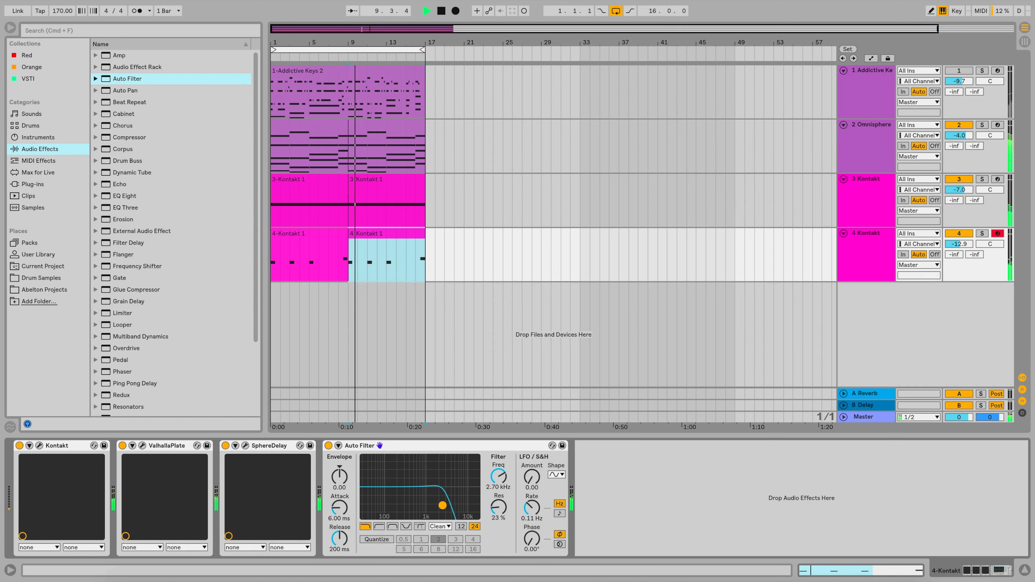
Enable Reverse in the 4 Kontakt track's SphereDelay and move the plug-in window aside
left_click(245, 446)
left_click(544, 494)
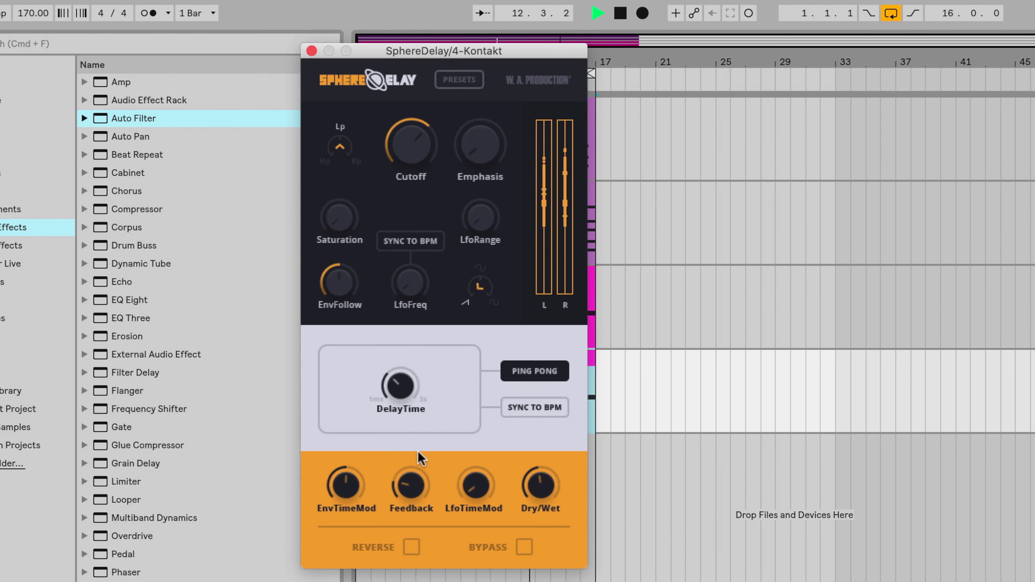
left_click(412, 547)
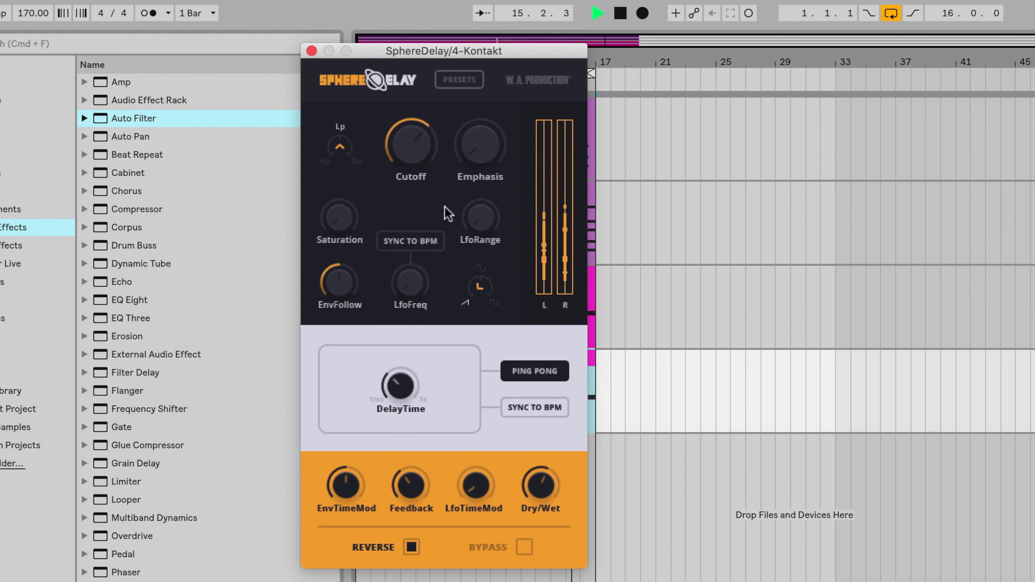
left_click_drag(428, 51, 905, 47)
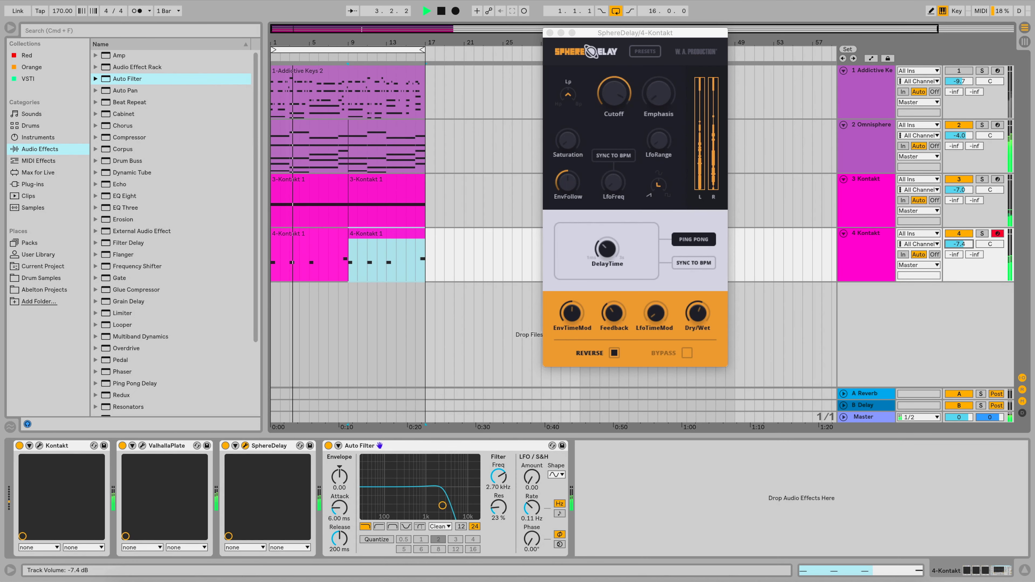
Set the 4 Kontakt track's volume to -7.0 dB and close the SphereDelay window
left_click_drag(960, 244, 959, 242)
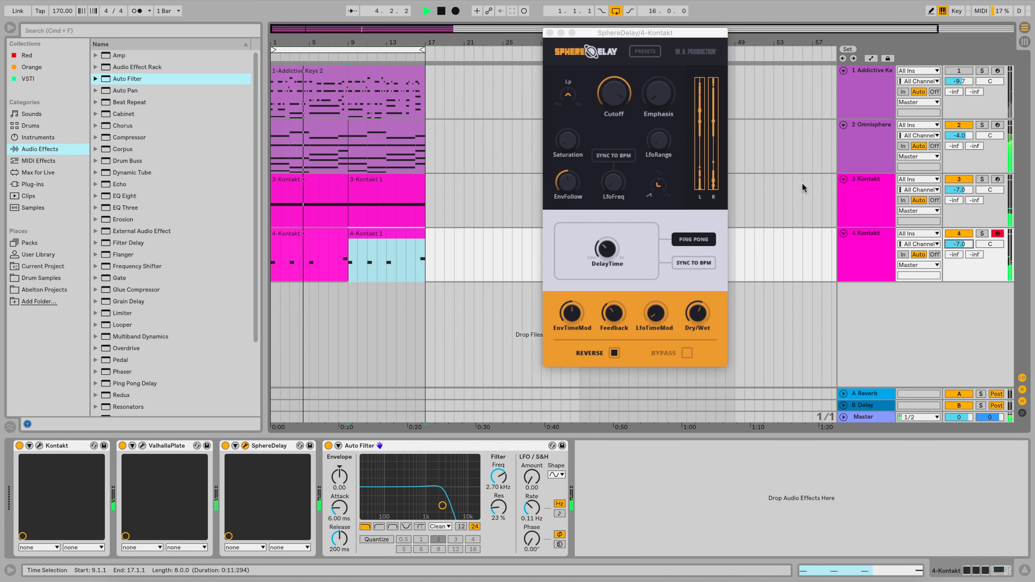
left_click(549, 33)
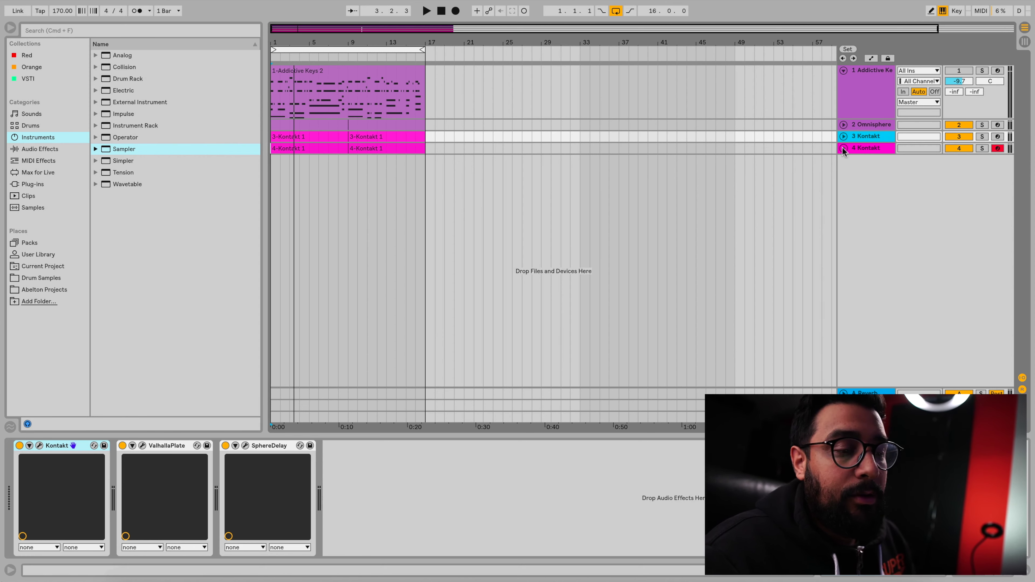
Add a Sampler instrument on a new track below the 4 Kontakt track
key("space")
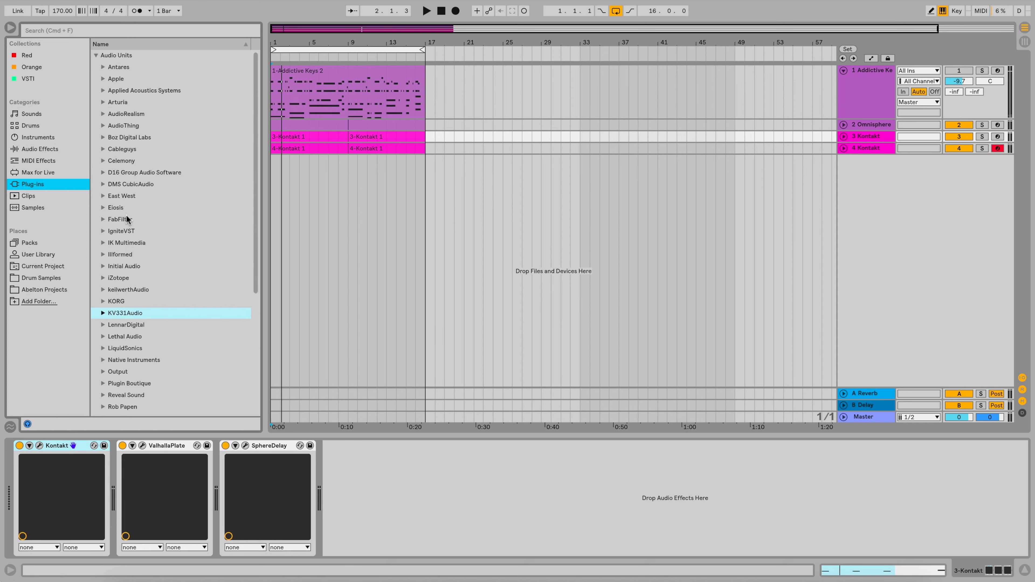
left_click(33, 138)
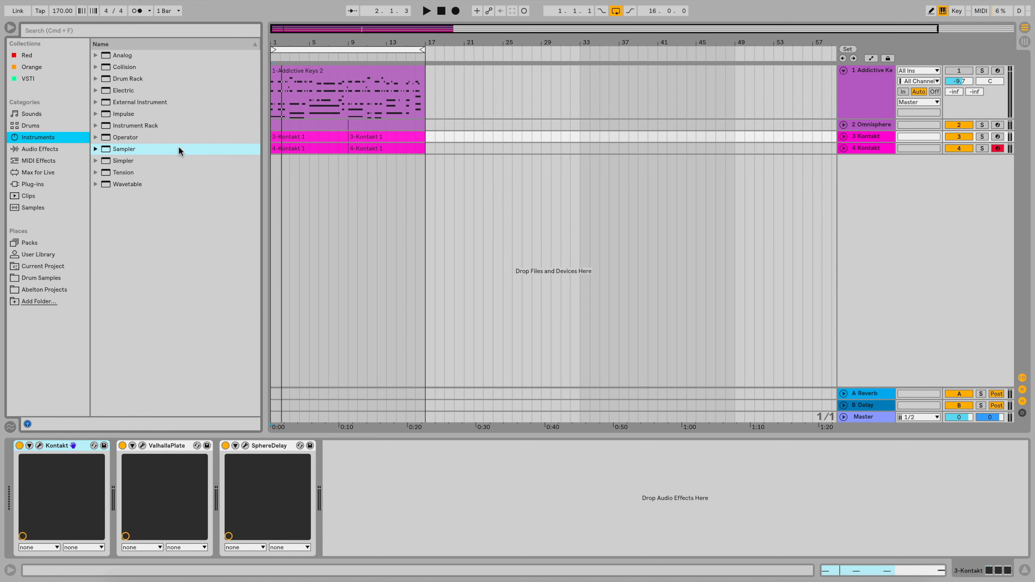
left_click_drag(179, 149, 124, 149)
left_click_drag(301, 181, 301, 182)
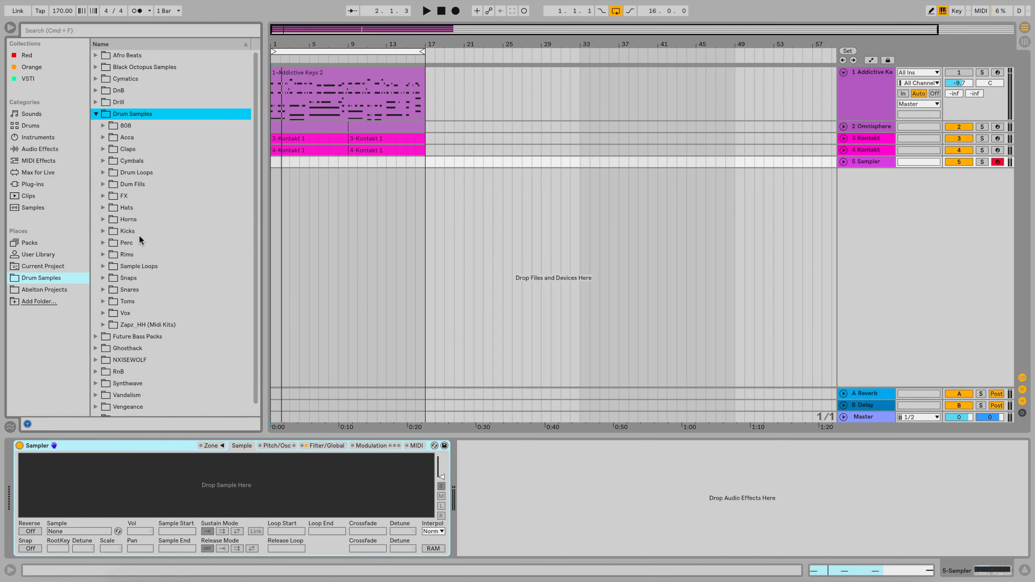
Open the Closed folder under Hats in the drum samples and audition several closed hi-hat samples
left_click(132, 207)
left_click(132, 207)
left_click(149, 220)
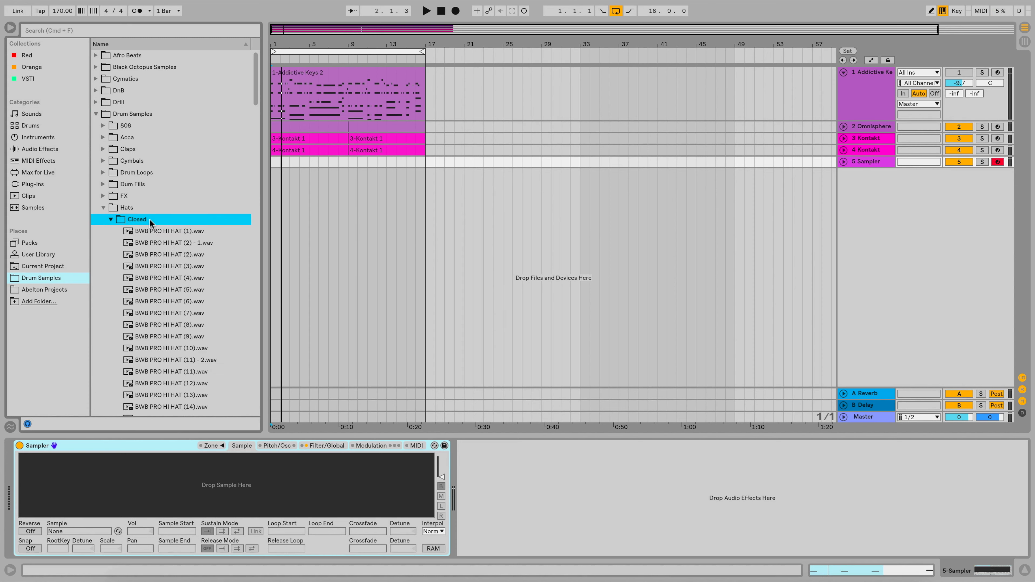
left_click(175, 242)
left_click(178, 275)
left_click(187, 296)
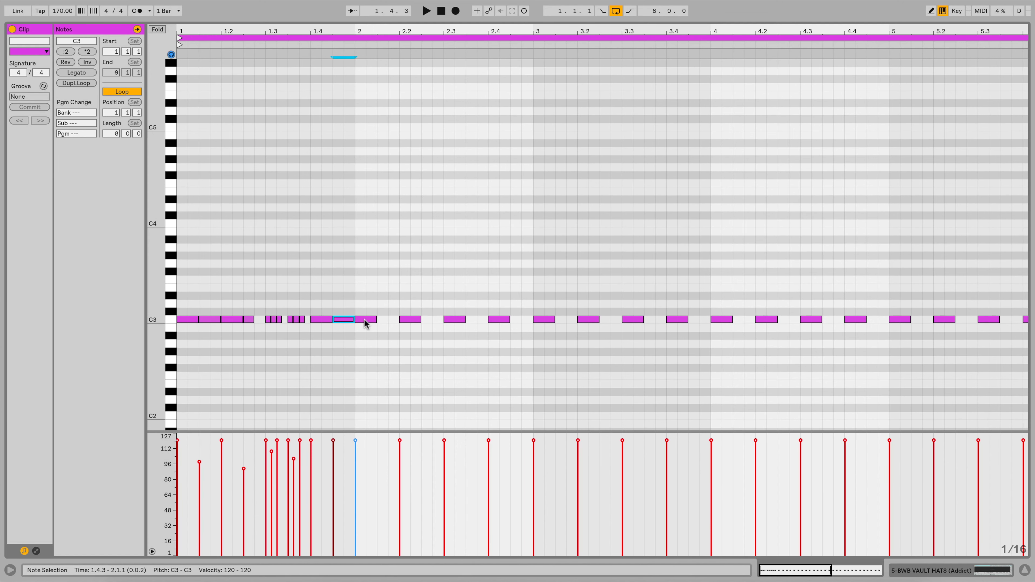
Copy the C3 hi-hat note at 2.1.1 to 2.1.2 and 2.1.3, and play the pattern
left_click(366, 320)
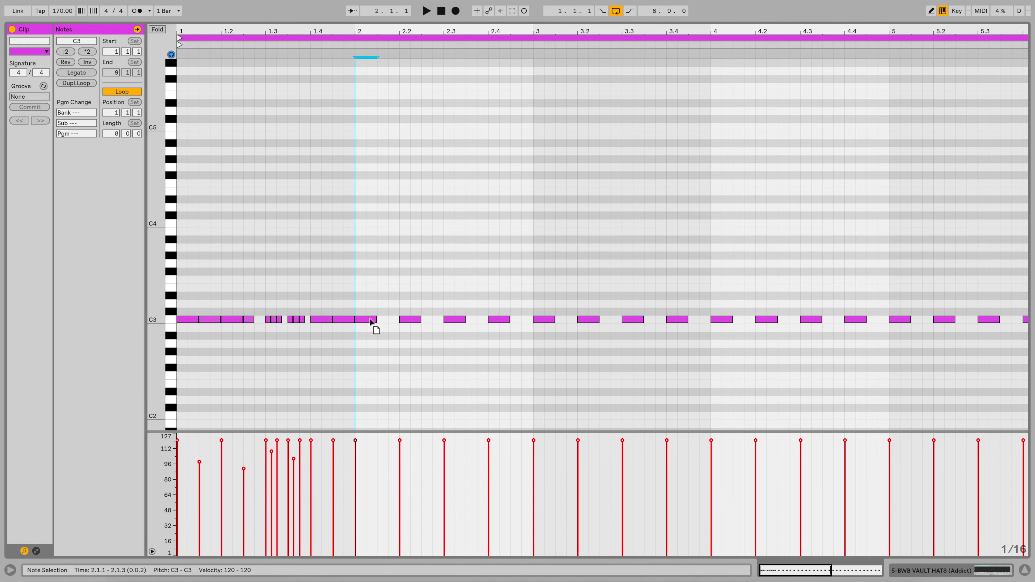
left_click_drag(369, 320, 381, 319)
left_click_drag(381, 320, 388, 319)
key("space")
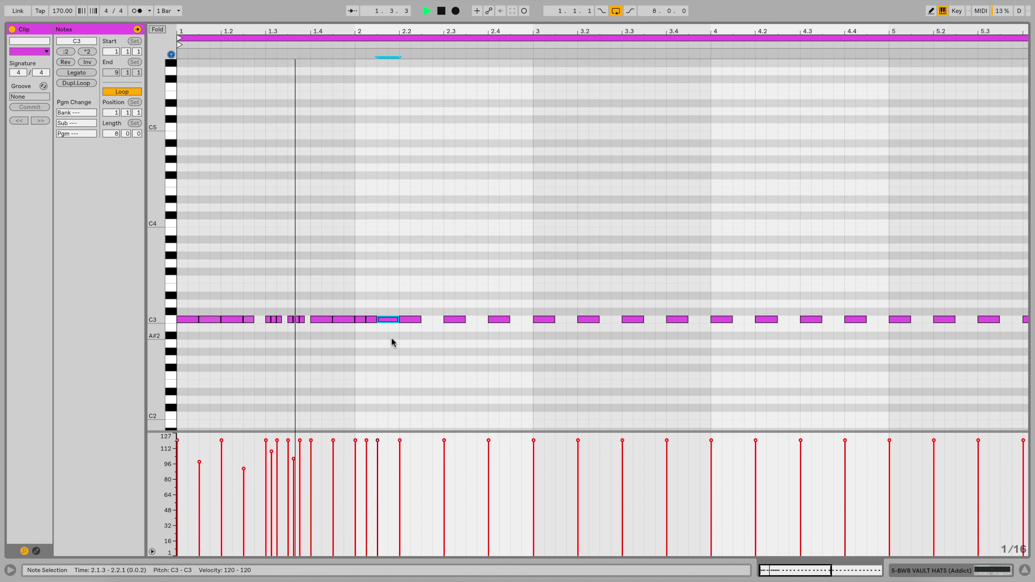